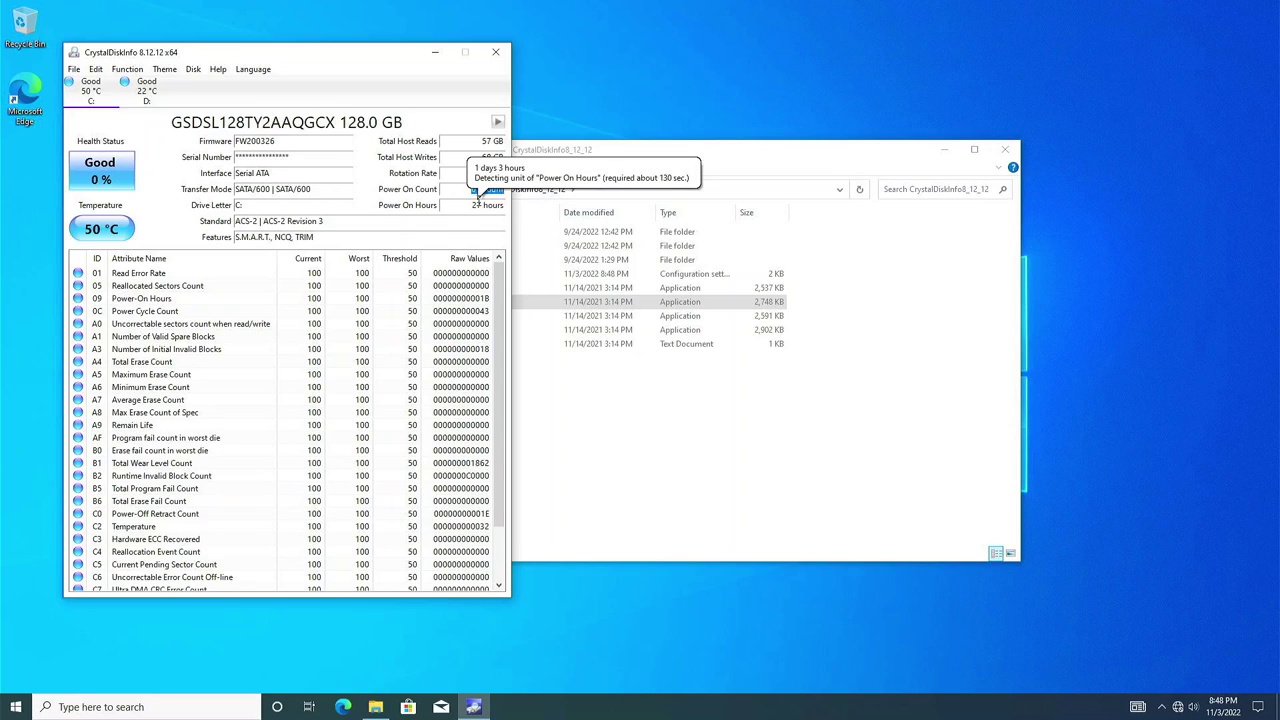
# - Check the SSD's Power On Hours and Total Host Writes in CrystalDiskInfo, and bring the CrystalDiskMark results into focus
pyautogui.click(478, 204)
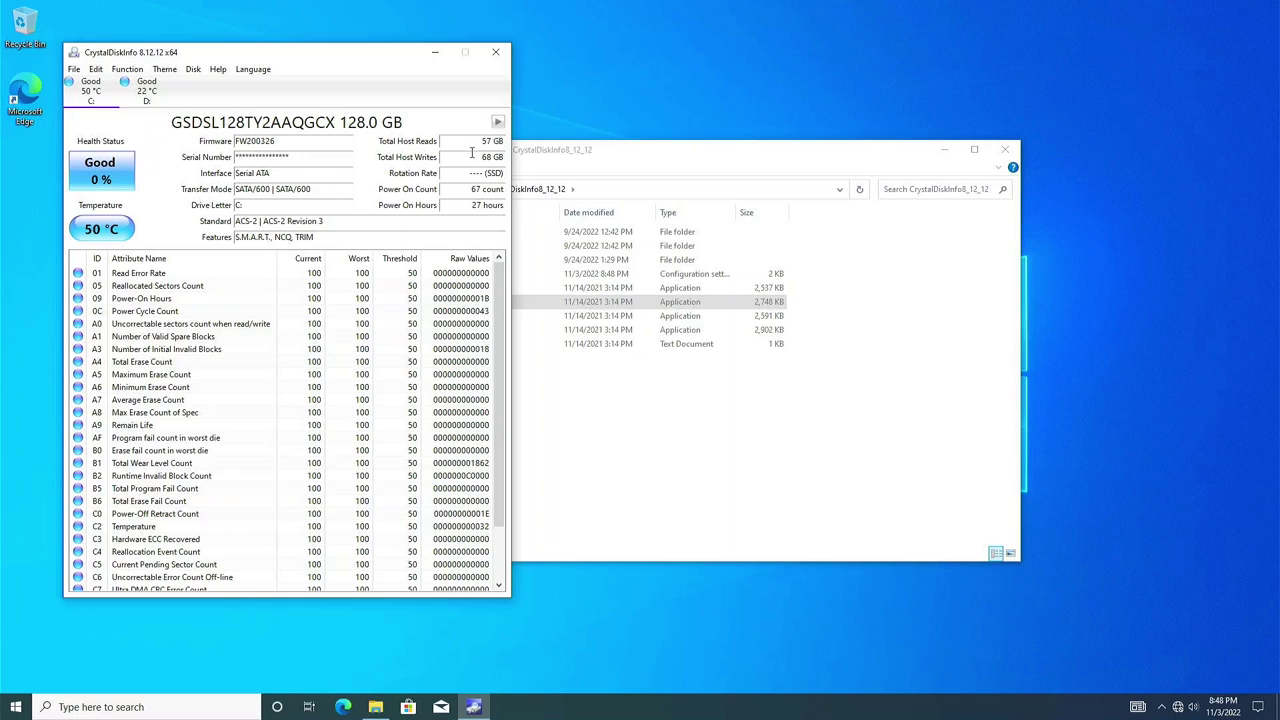
pyautogui.click(476, 157)
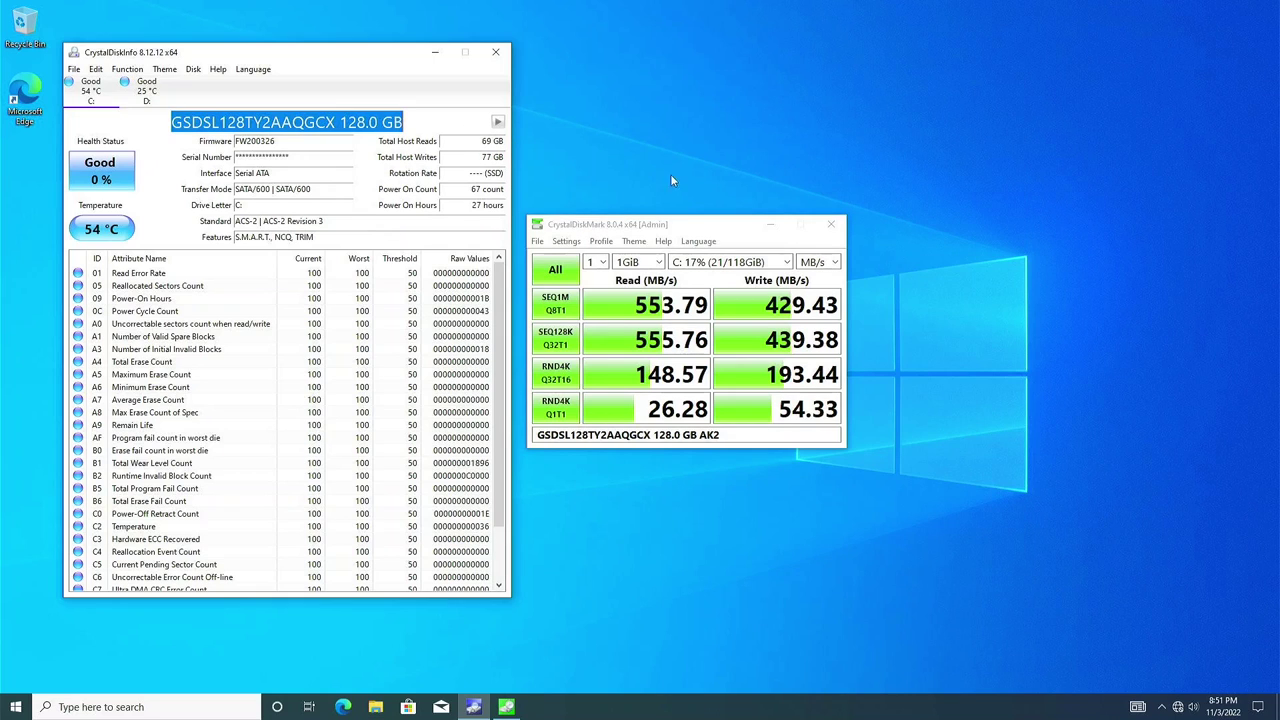
pyautogui.click(684, 228)
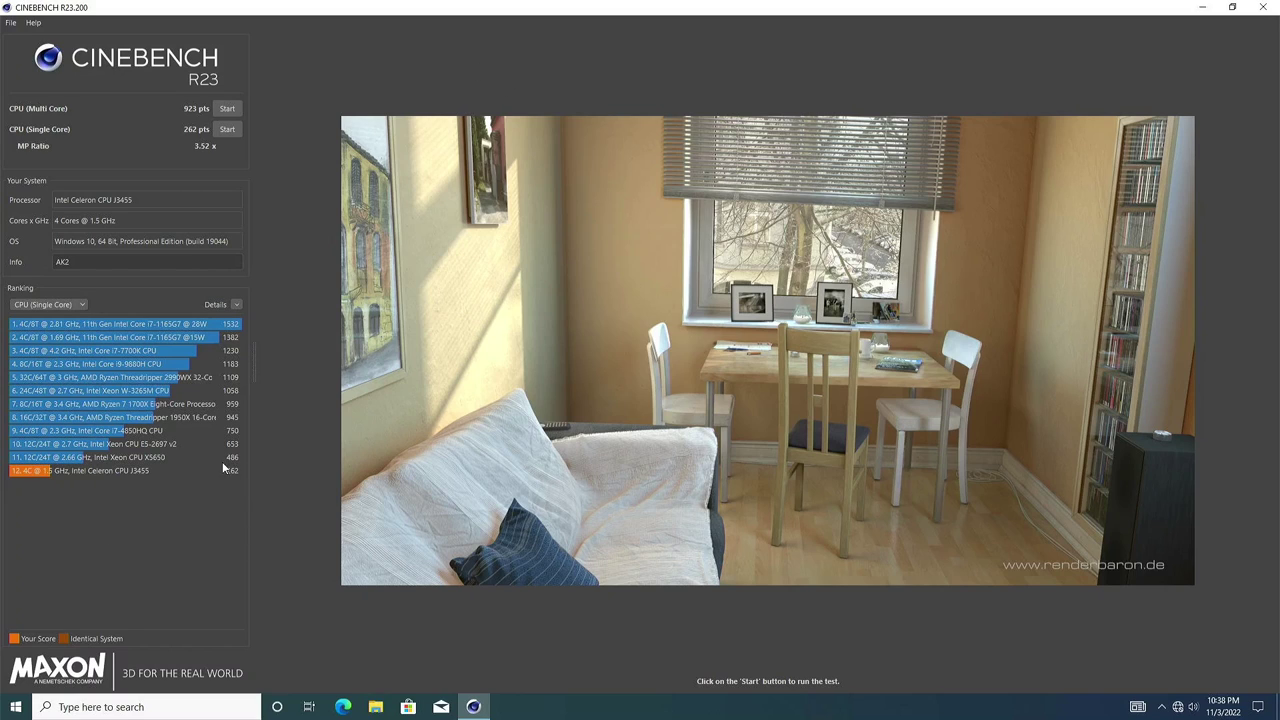
# - Switch the Cinebench R23 ranking to CPU (Multi Core) and then to MP Ratio
pyautogui.click(76, 303)
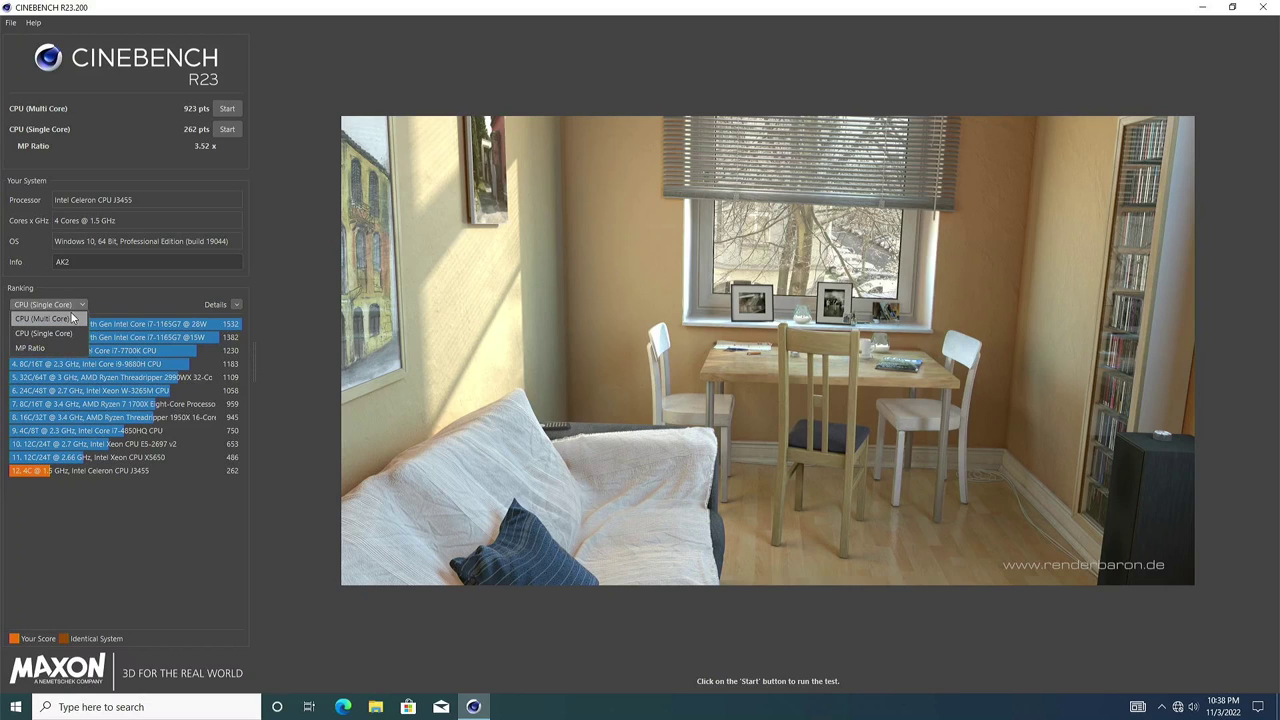
pyautogui.click(71, 317)
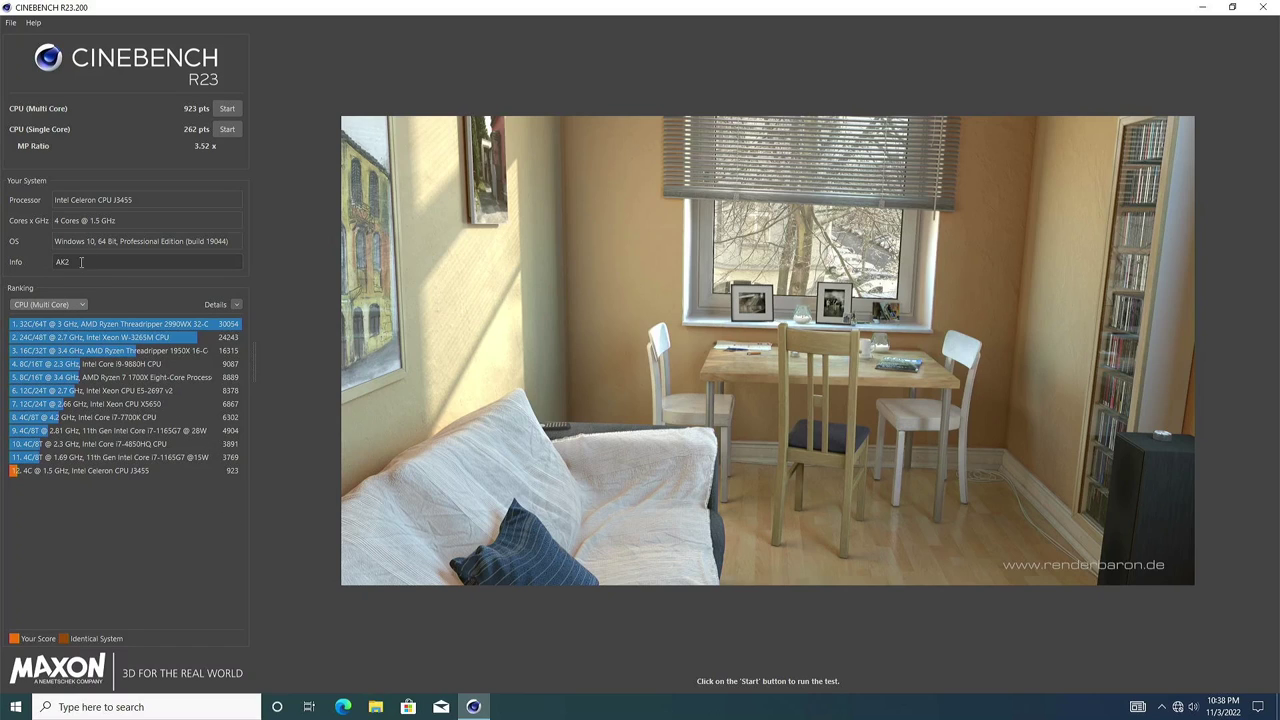
pyautogui.click(83, 304)
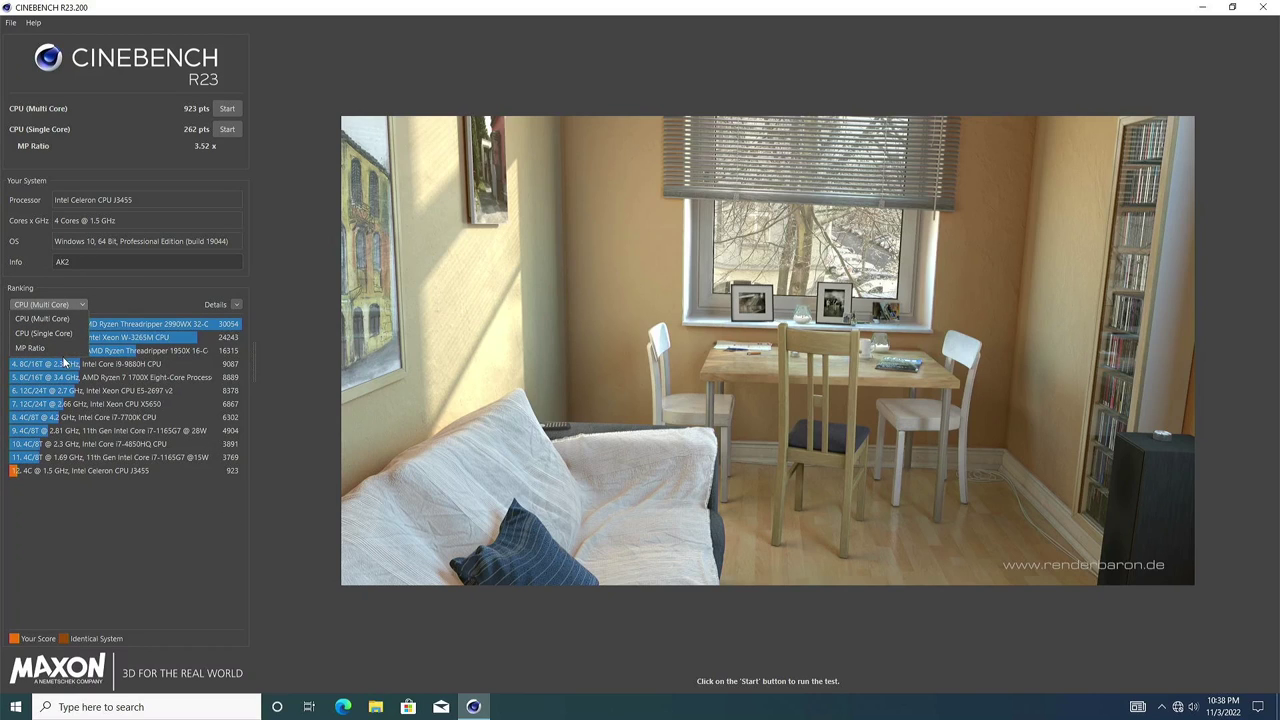
pyautogui.click(61, 351)
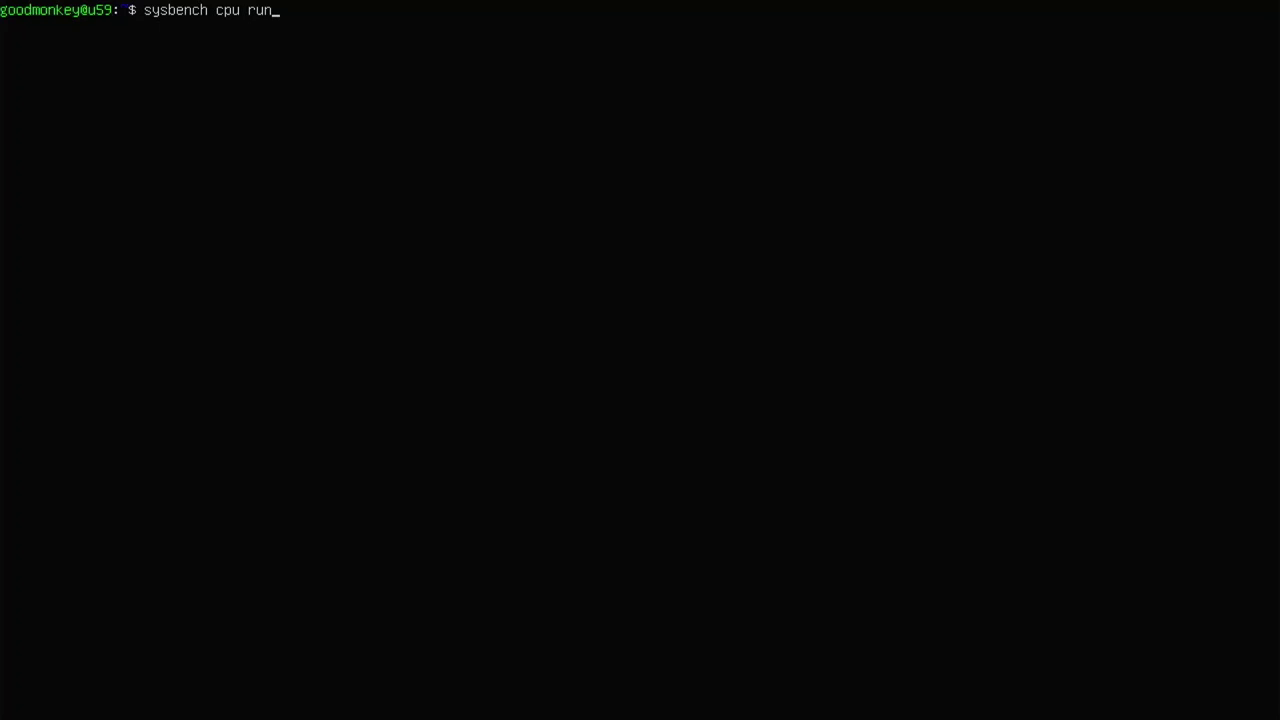
# - Run the CPU benchmark in the Linux terminal with sysbench cpu run
pyautogui.press('Return')
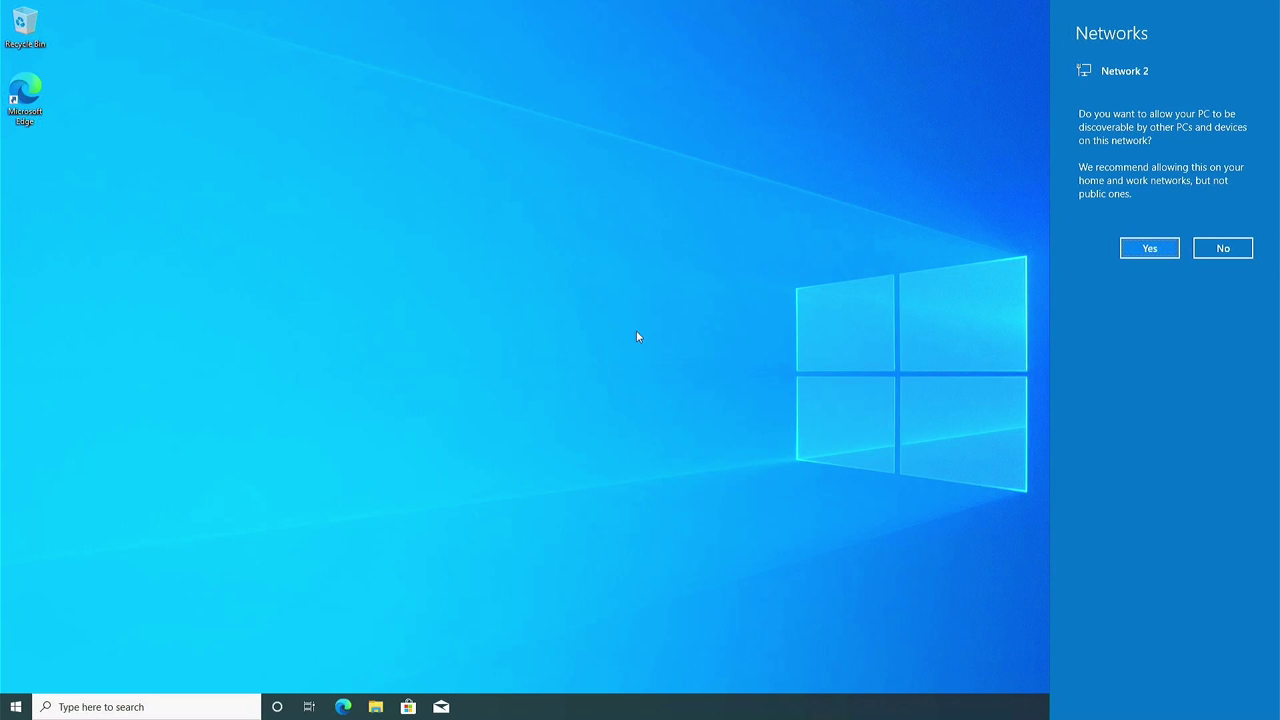
# - Decline making the PC discoverable by other devices on Network 2
pyautogui.click(1220, 248)
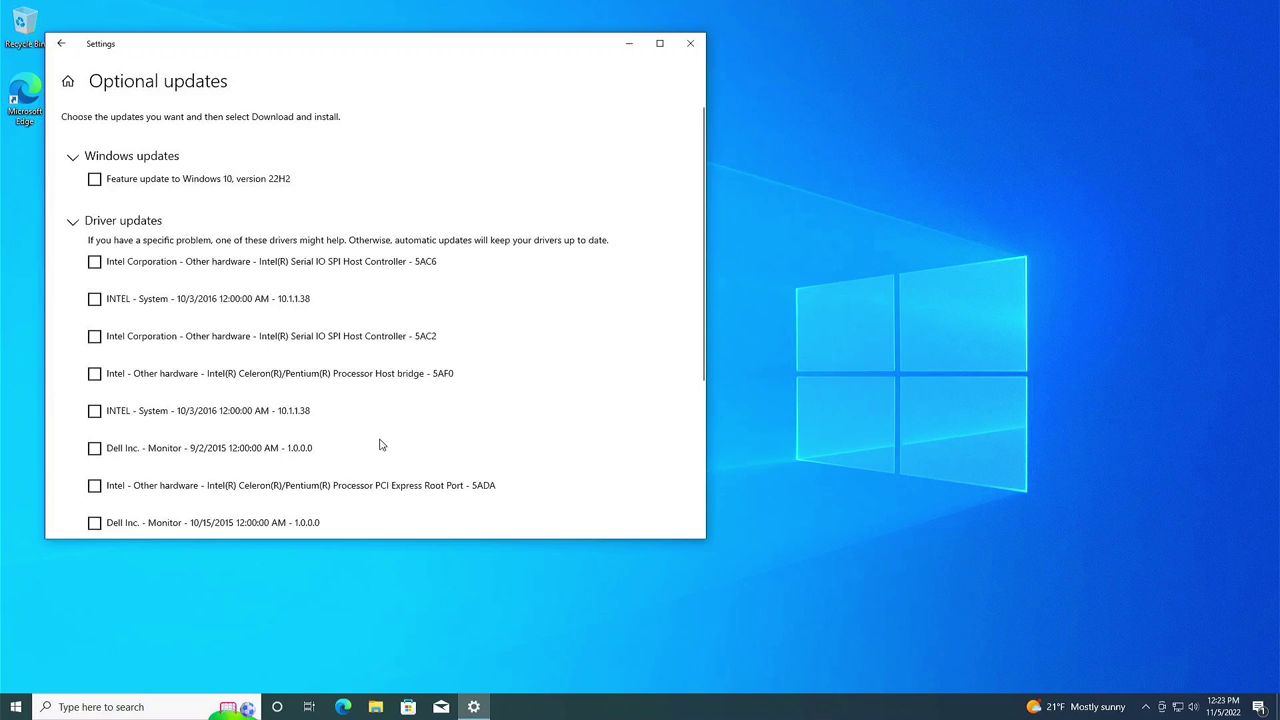
# - Review the list of optional Windows and driver updates in Settings
pyautogui.scroll(-1, 380, 443)
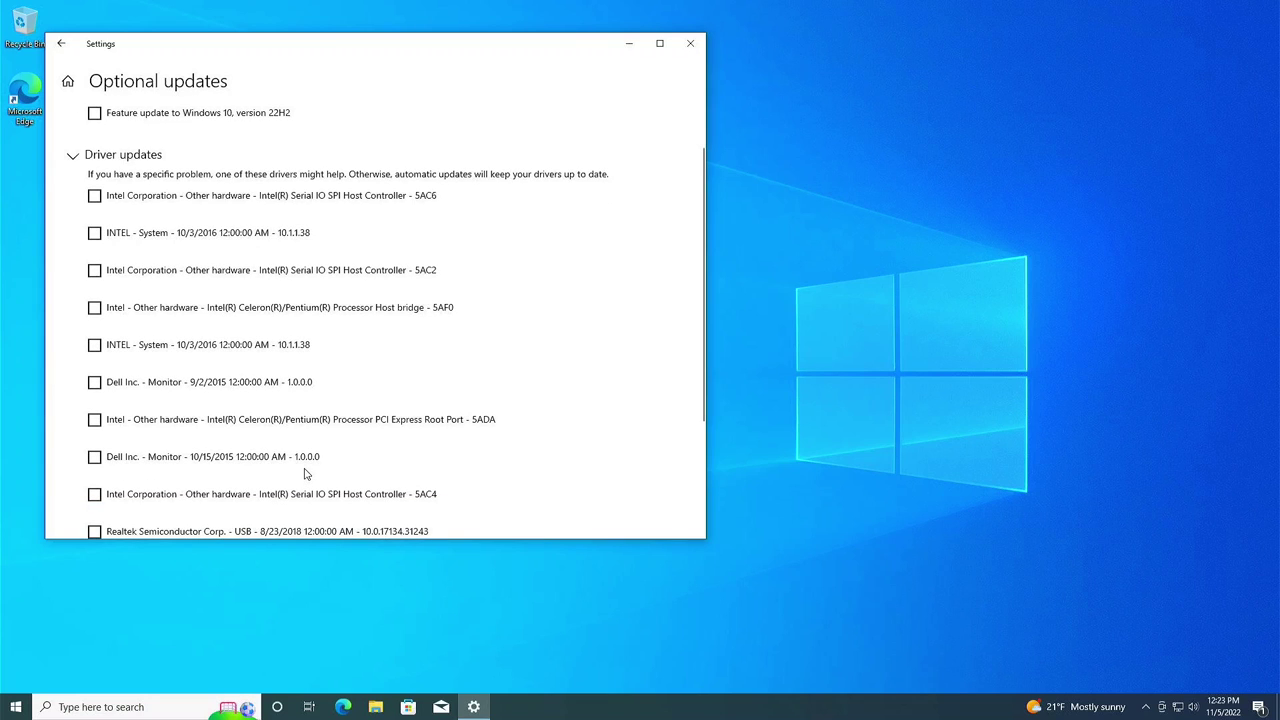
pyautogui.scroll(-1, 470, 471)
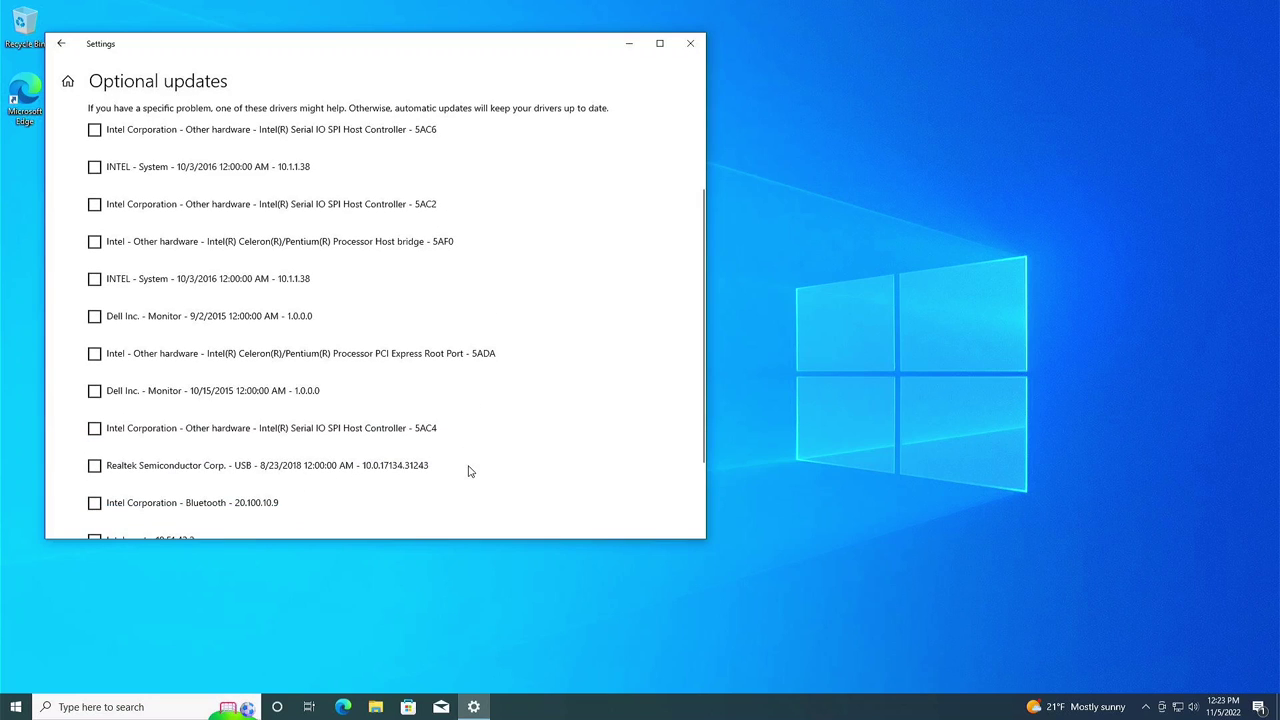
pyautogui.scroll(-1, 470, 471)
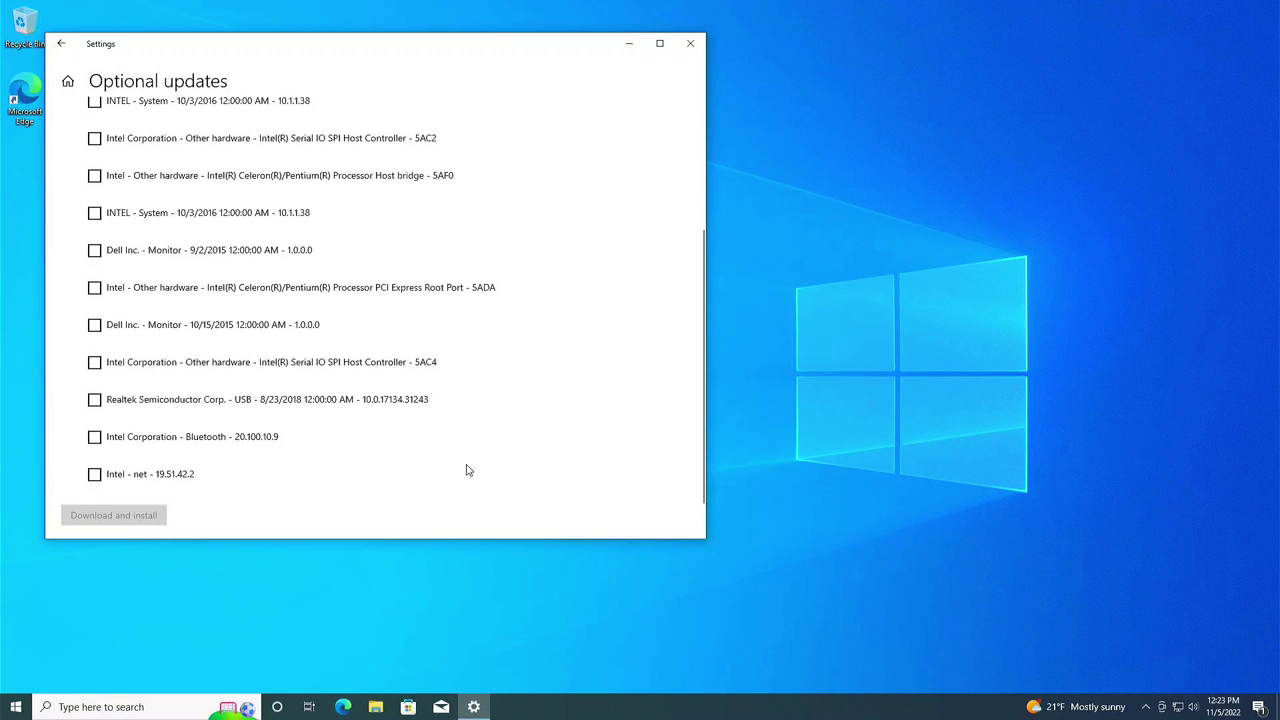
pyautogui.scroll(2, 468, 470)
pyautogui.scroll(-3, 466, 468)
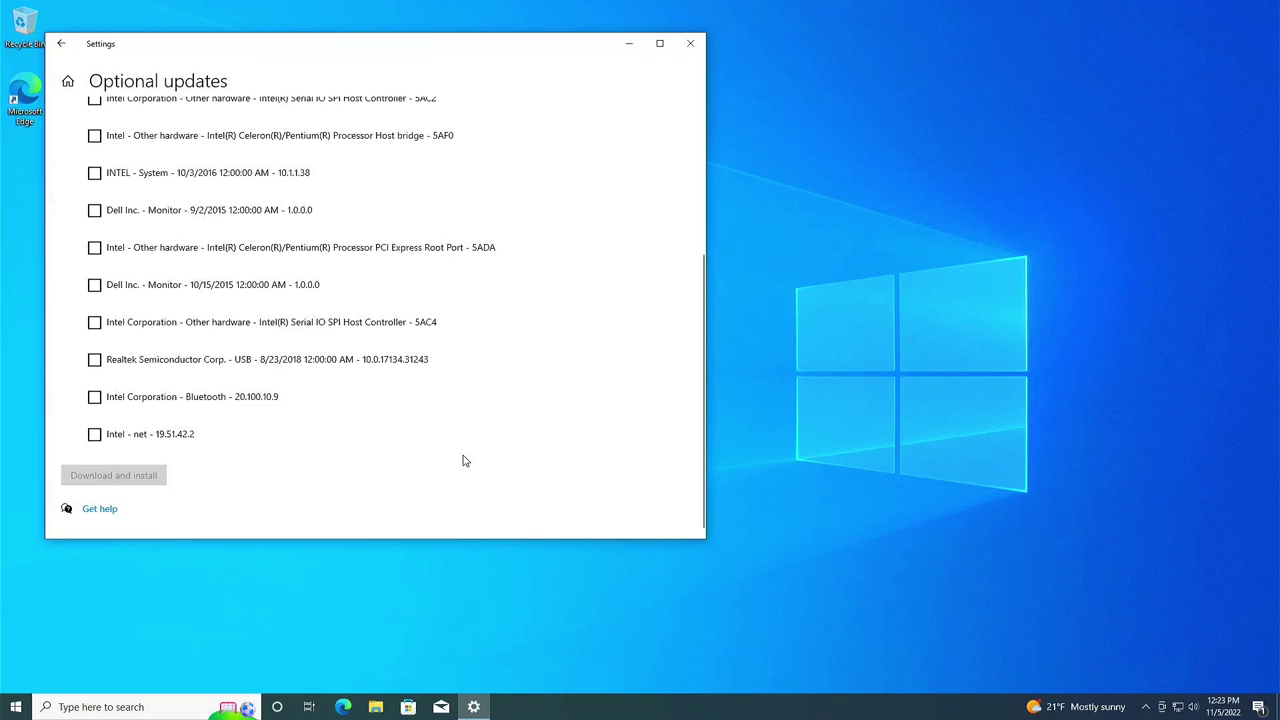
pyautogui.scroll(2, 463, 460)
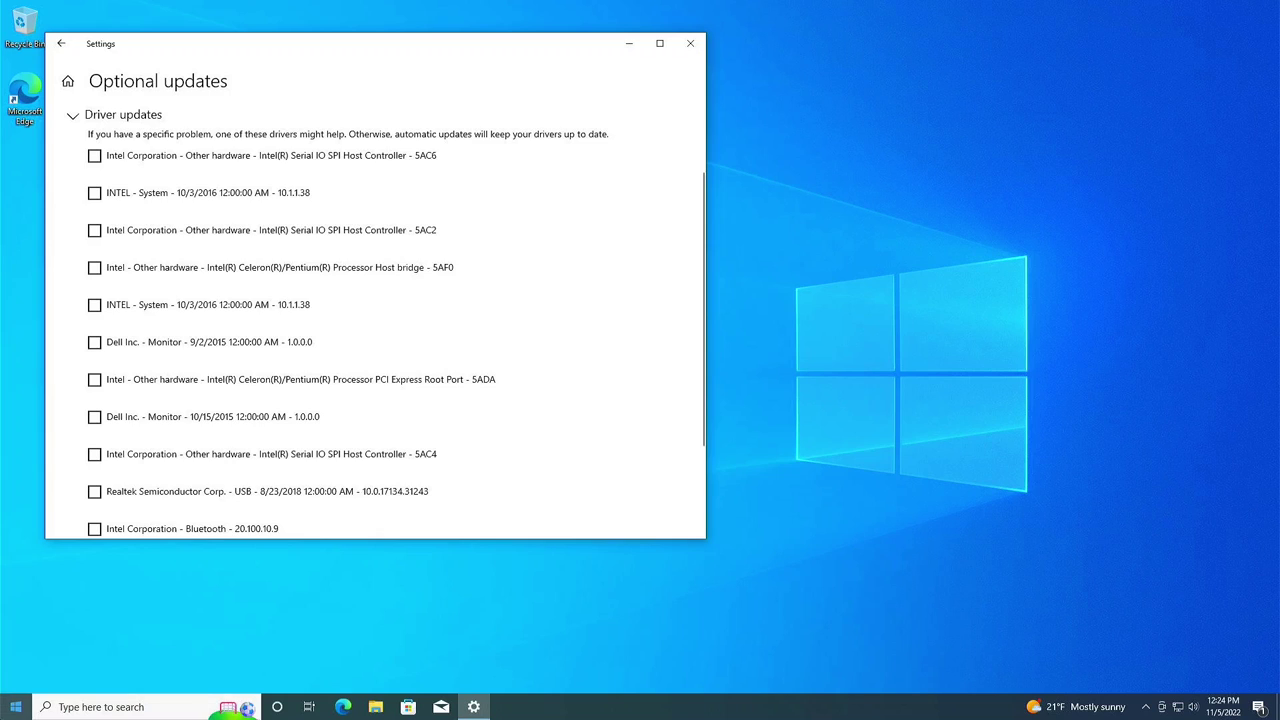
# - Open Device Manager
pyautogui.rightClick(16, 707)
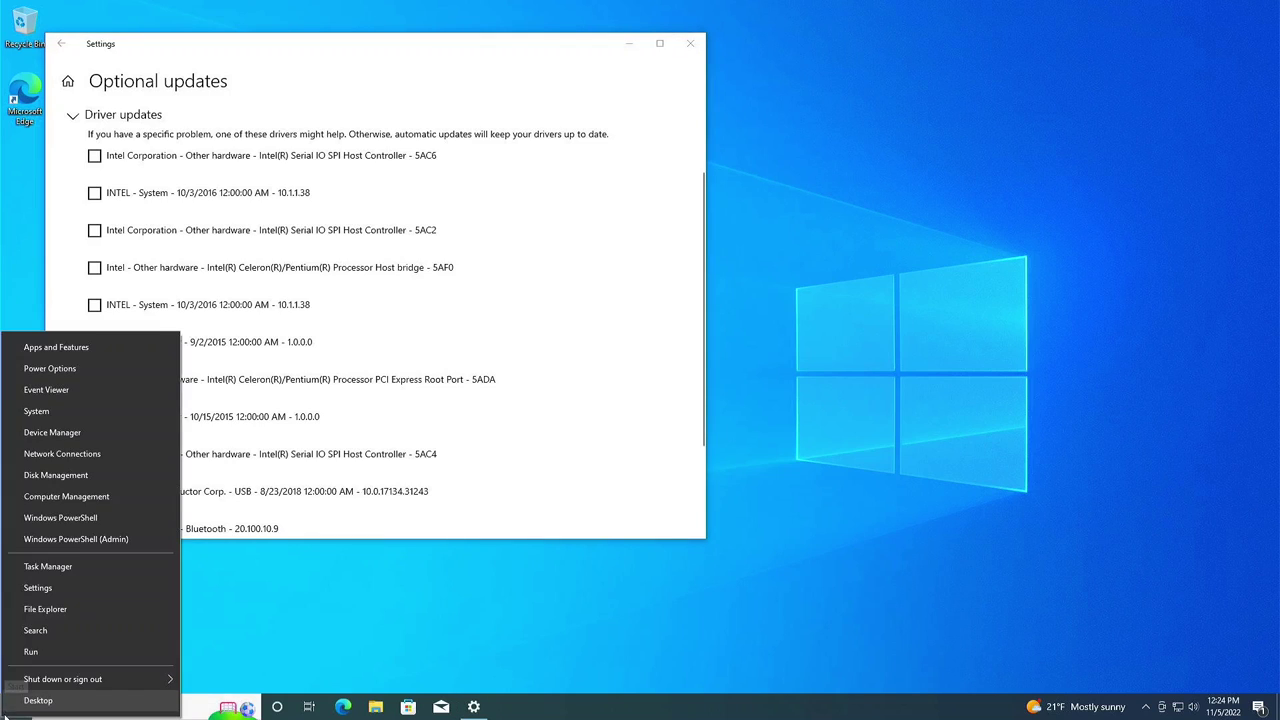
pyautogui.click(96, 438)
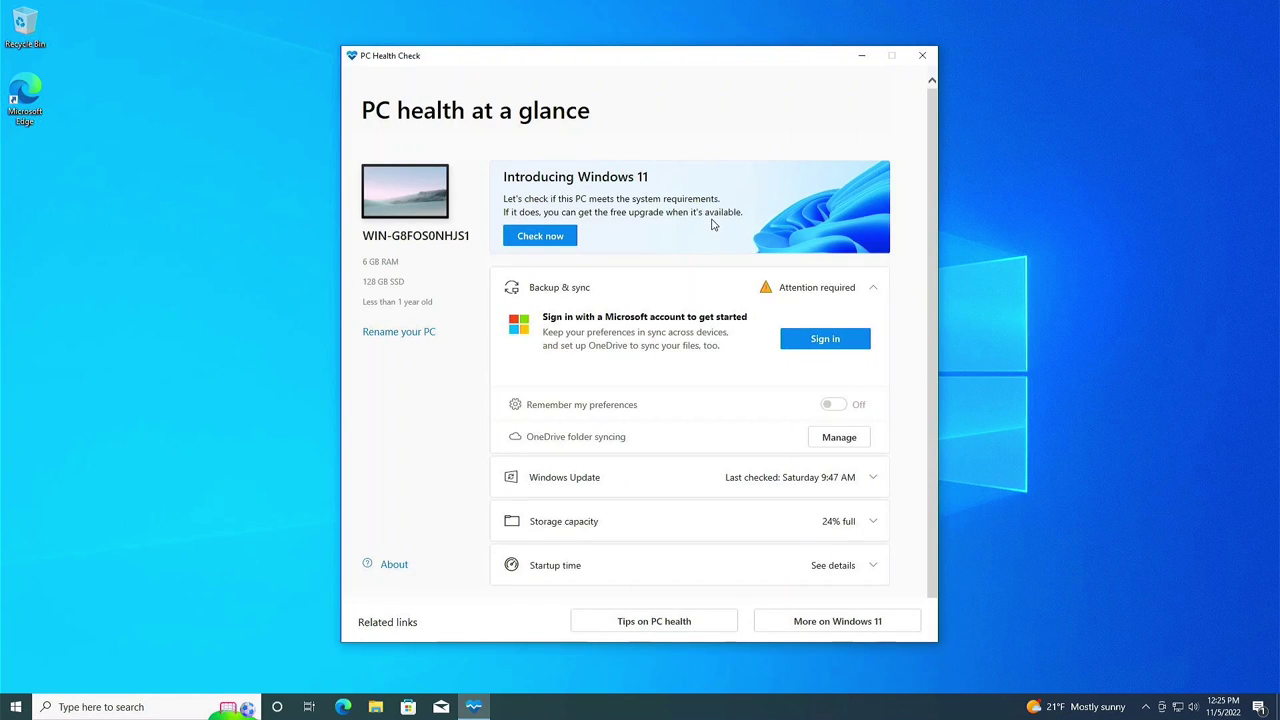
# - Check in PC Health Check whether the PC meets the Windows 11 requirements, and review all the individual results
pyautogui.click(563, 237)
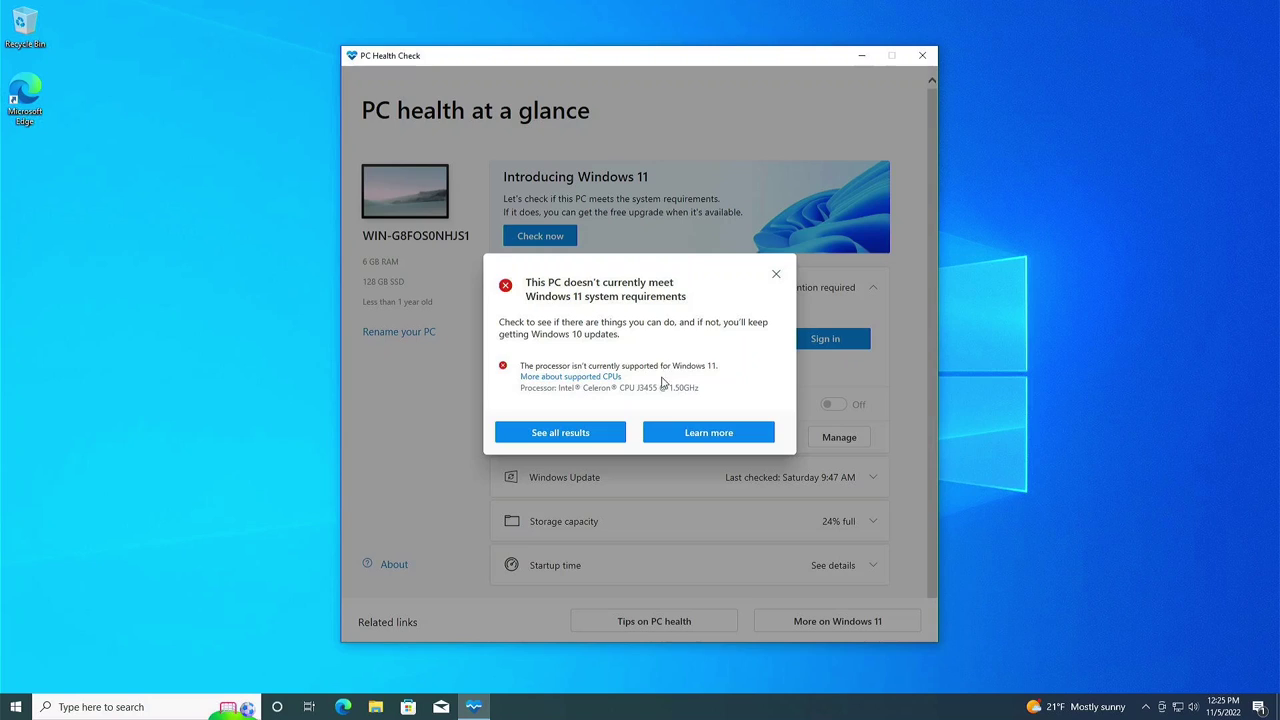
pyautogui.click(580, 433)
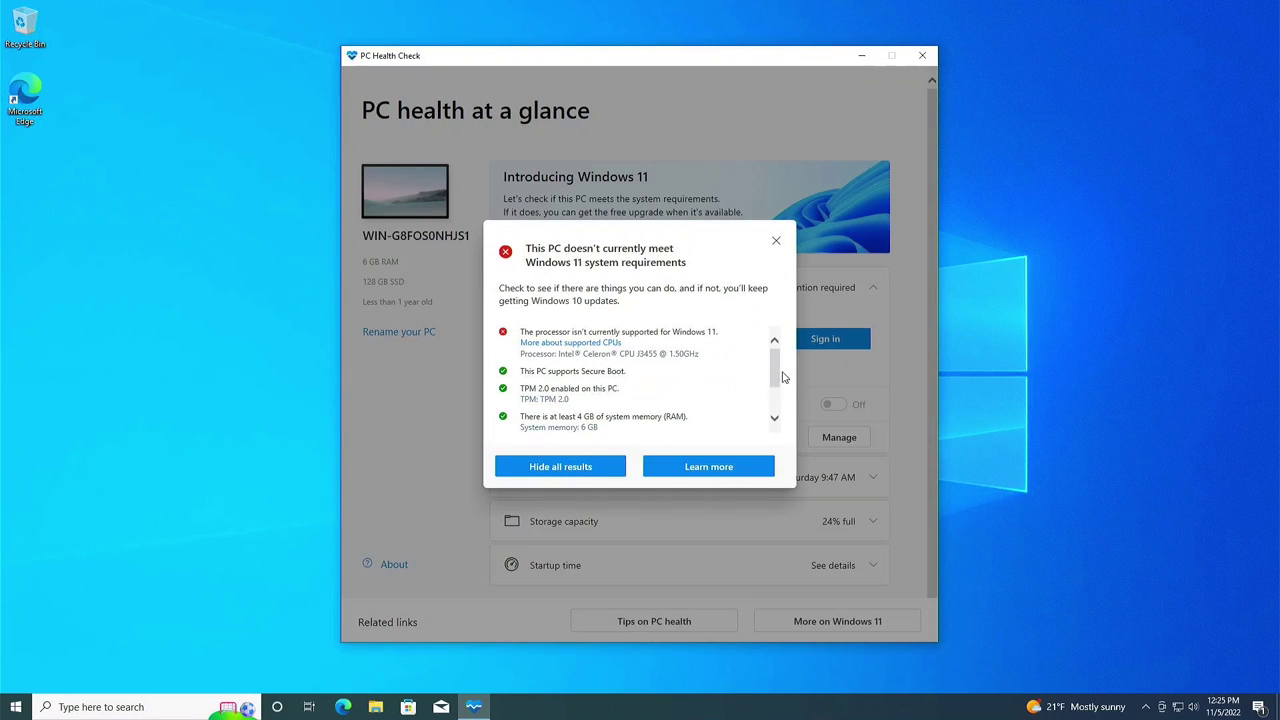
pyautogui.moveTo(774, 365)
pyautogui.mouseDown()
pyautogui.moveTo(774, 395)
pyautogui.moveTo(777, 340)
pyautogui.mouseUp()
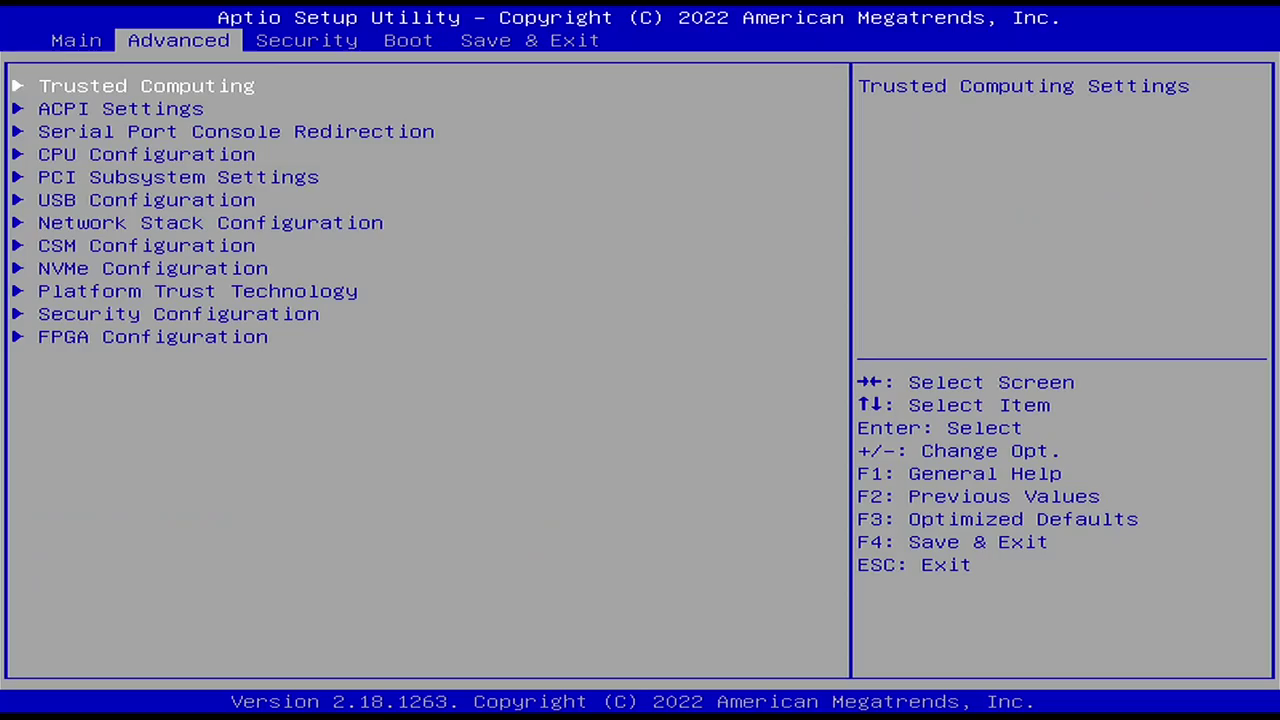
# - View the Trusted Computing settings in the BIOS setup, and return to the advanced list at ACPI Settings
pyautogui.press('Return')
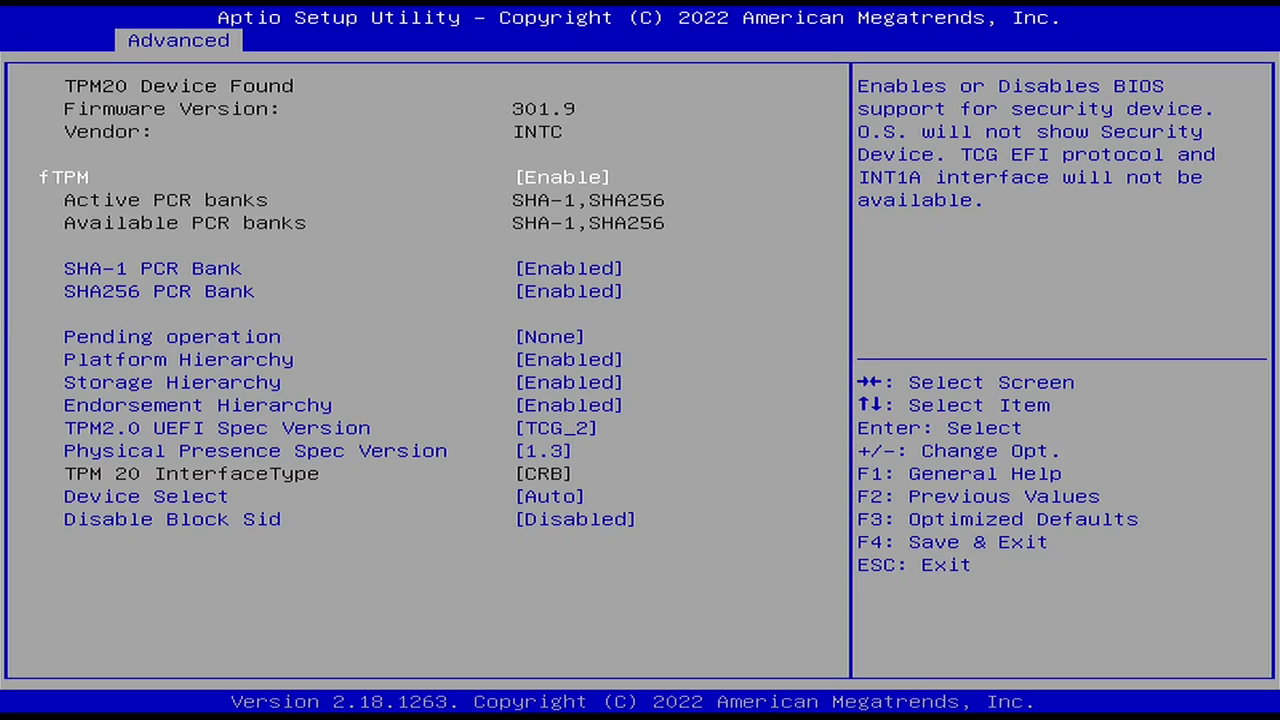
pyautogui.press('Escape')
pyautogui.press('Down')
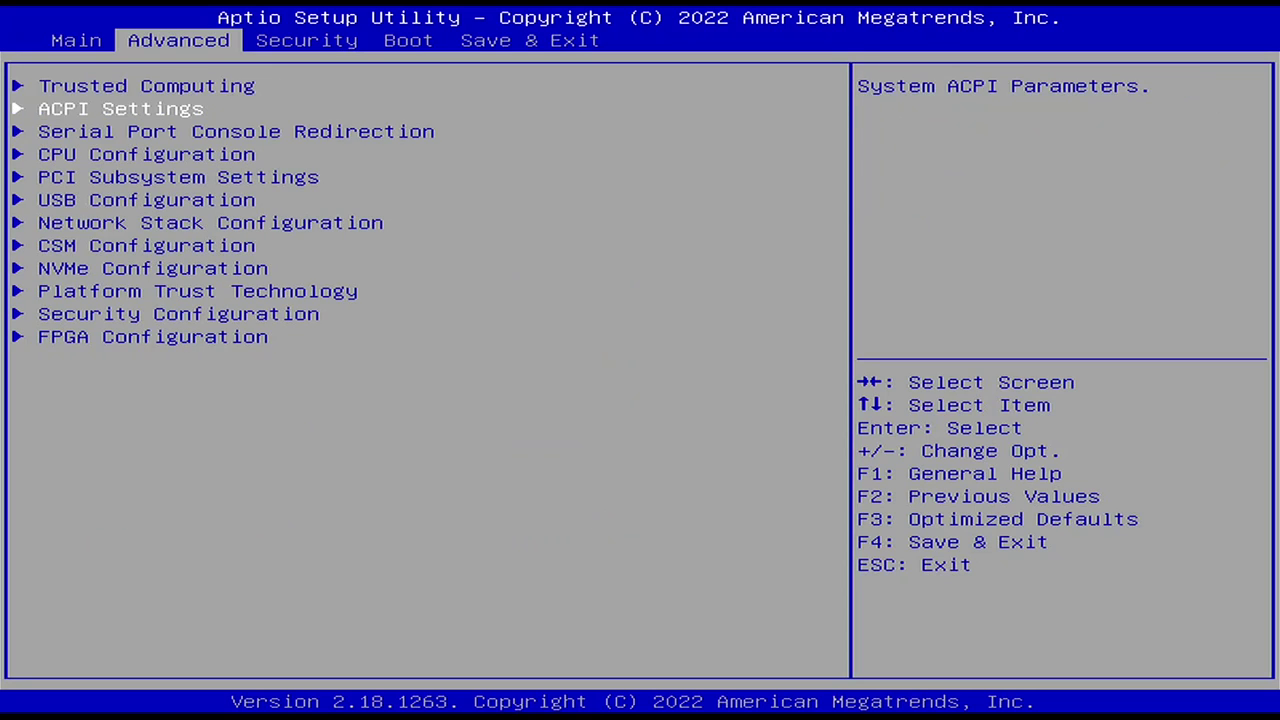
# - Look through the options on the ACPI Settings page of the BIOS setup
pyautogui.press('Return')
pyautogui.press('Escape')
pyautogui.press('Return')
pyautogui.press('Down')
pyautogui.press('Down')
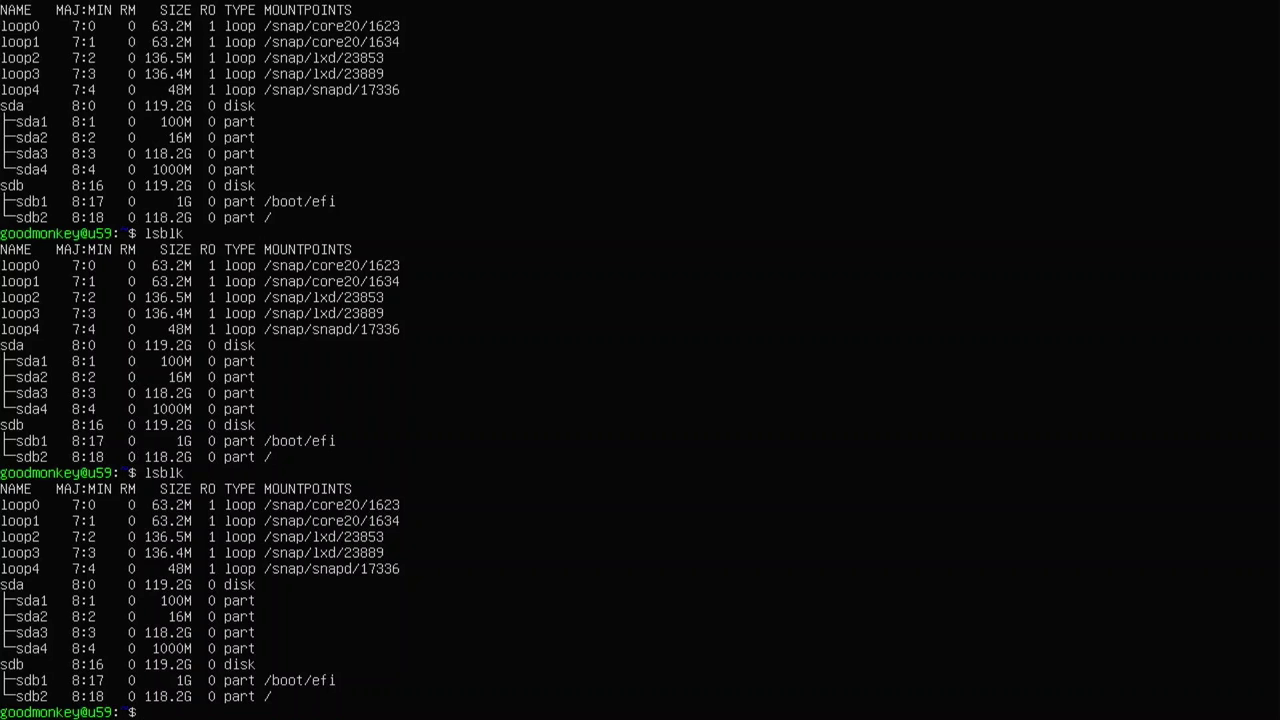
# - Check the latest kernel messages with sudo dmesg | tail, and list the connected USB devices with lsusb
pyautogui.write('sud')
pyautogui.press('BackSpace')
pyautogui.write('do dmesg')
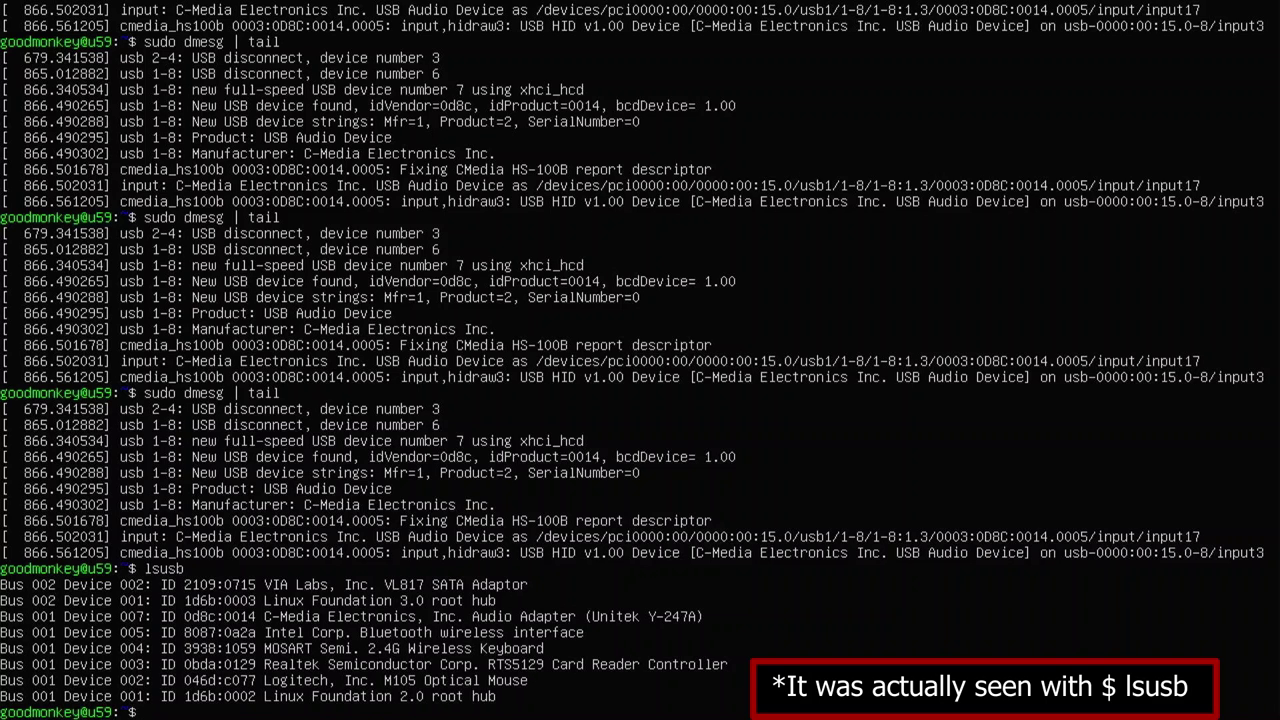
pyautogui.press('Up')
pyautogui.press('Return')
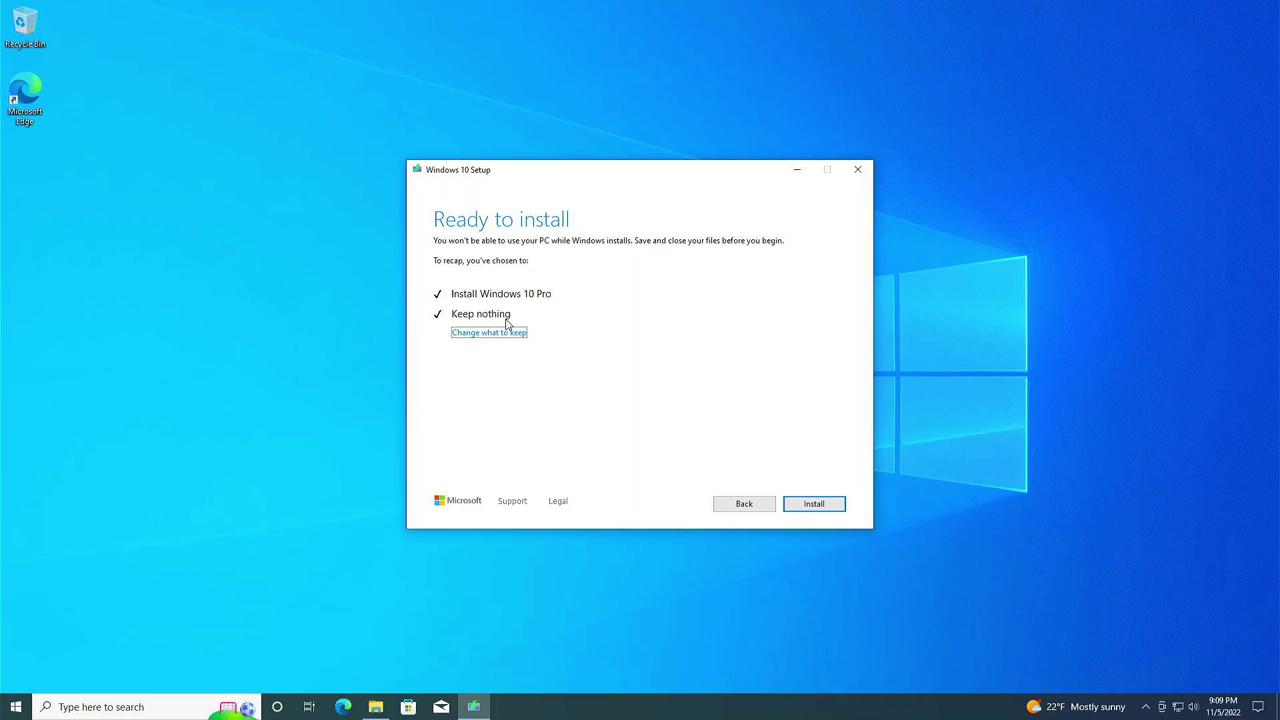
# - Start the Windows 10 Pro installation with the option to keep nothing
pyautogui.click(822, 503)
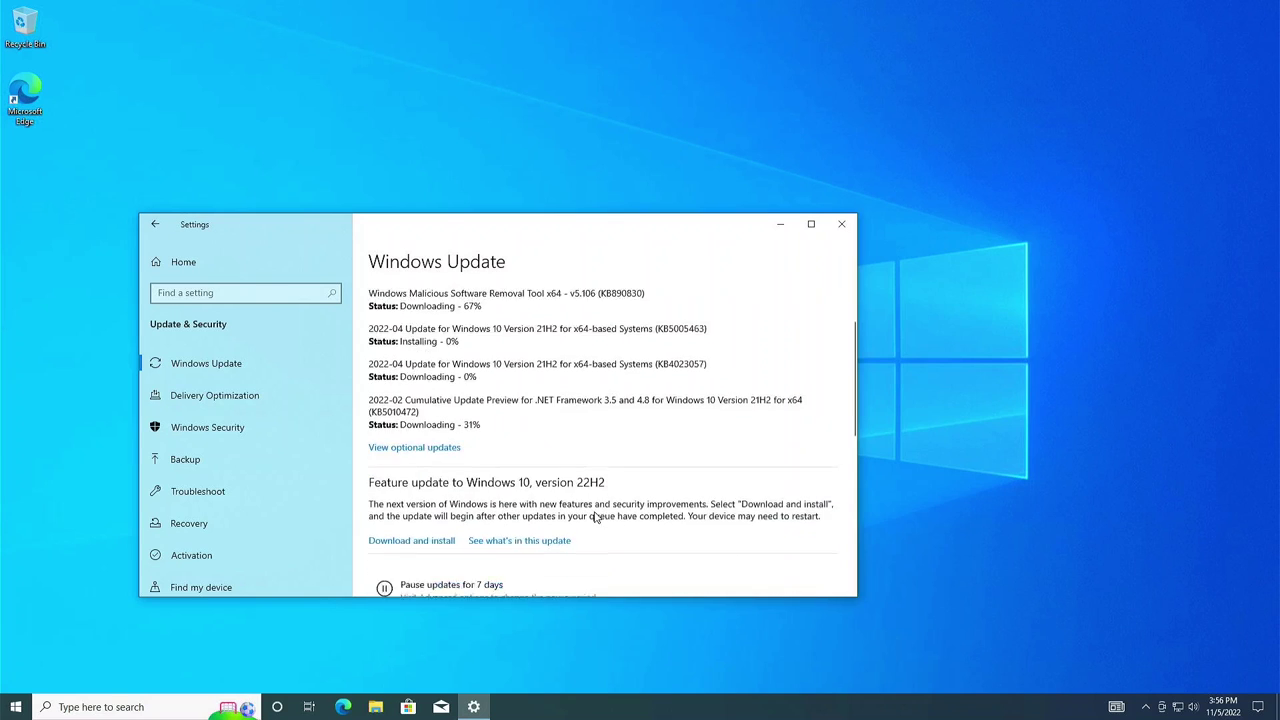
# - Look through the pending updates in Windows Update and open the optional updates list
pyautogui.scroll(5, 594, 518)
pyautogui.scroll(-2, 592, 518)
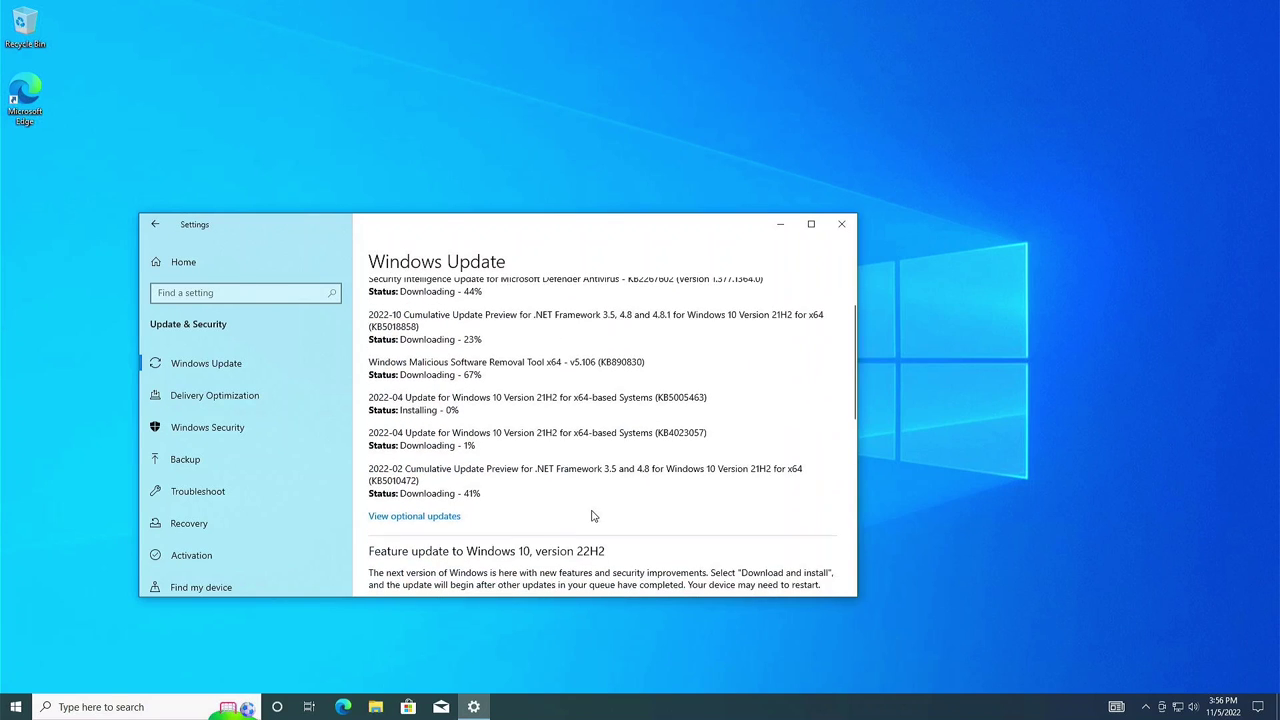
pyautogui.scroll(-1, 592, 518)
pyautogui.click(416, 460)
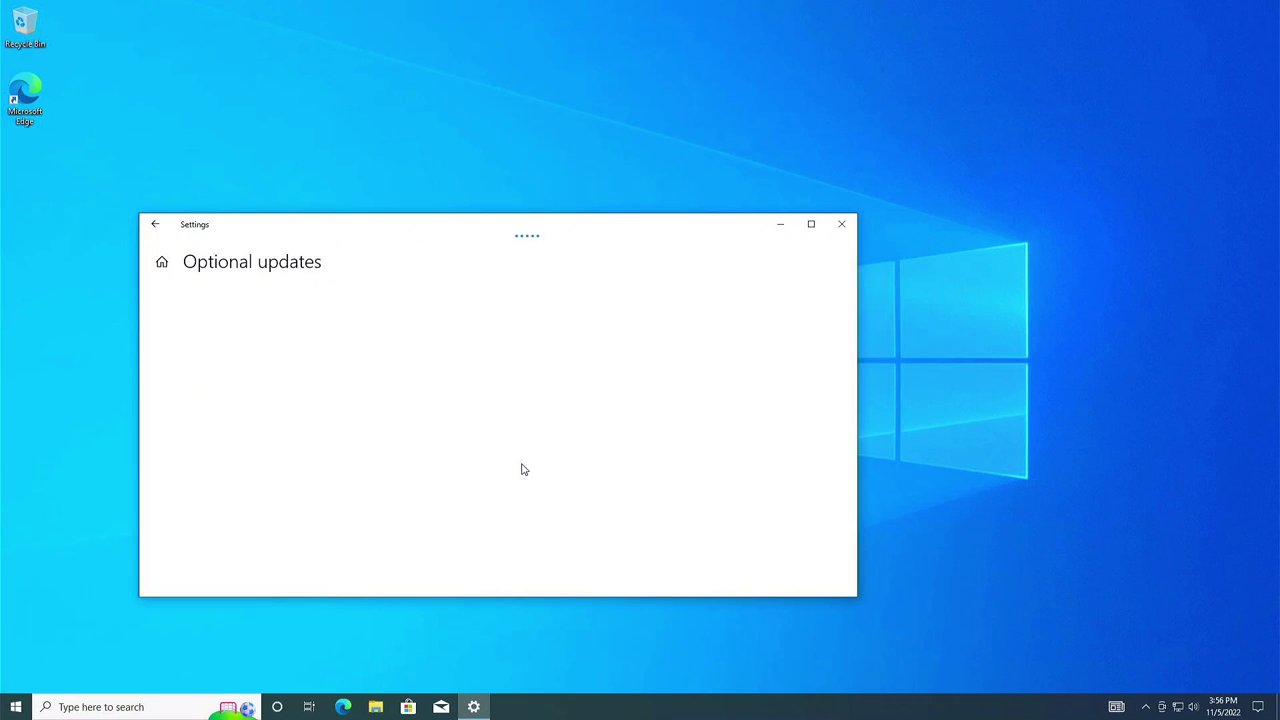
# - Examine the device categories in Device Manager, including the SM Bus Controller and USB2.0-CRW entries under Other devices
pyautogui.click(62, 55)
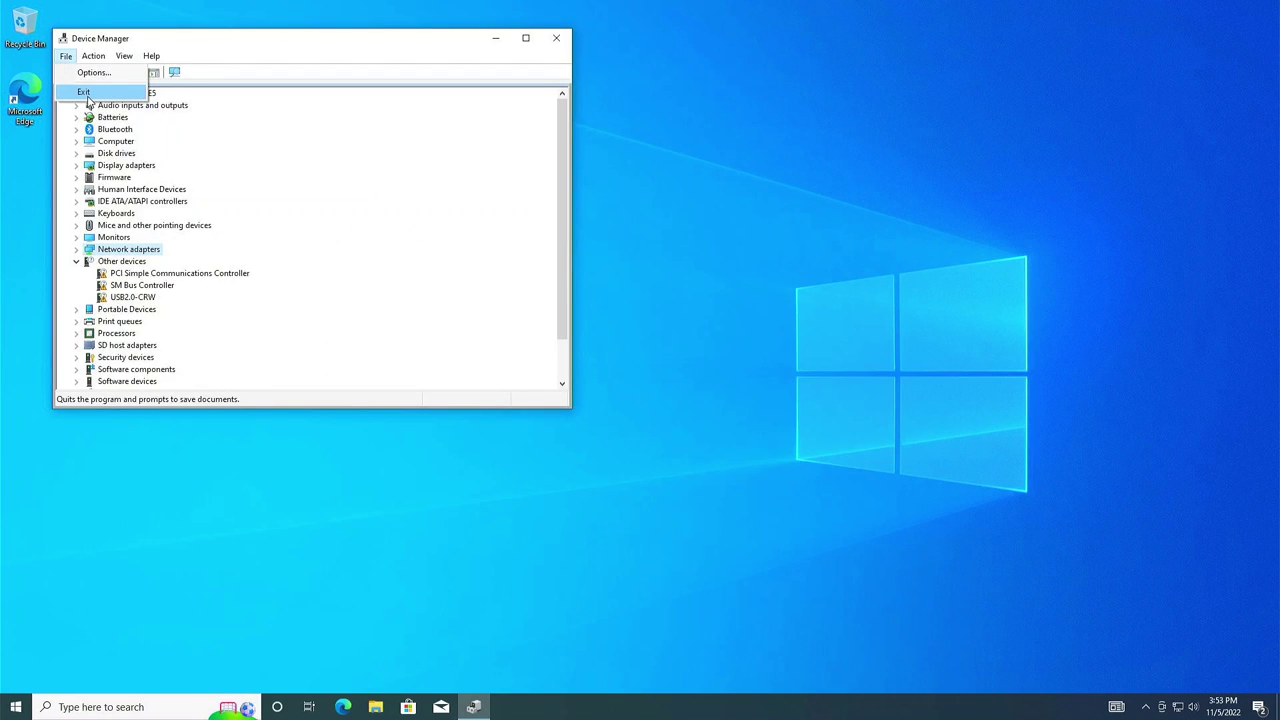
pyautogui.click(150, 333)
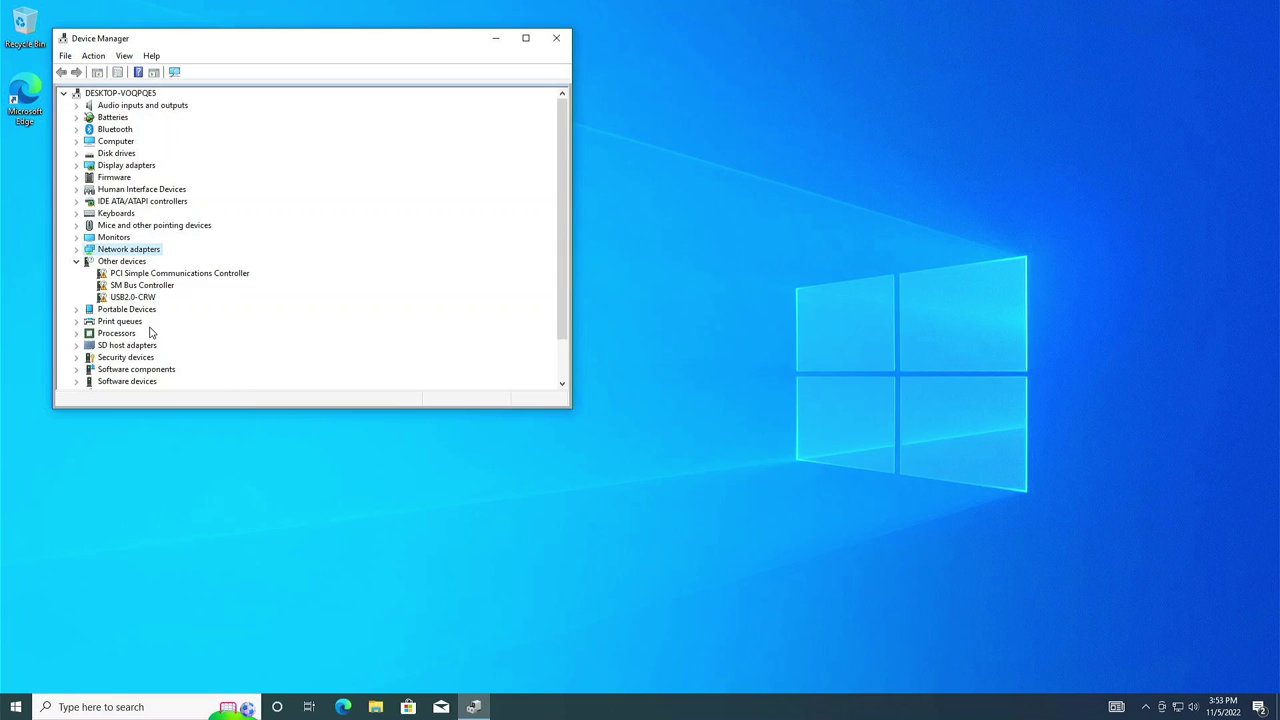
pyautogui.scroll(-2, 152, 333)
pyautogui.scroll(2, 154, 325)
pyautogui.click(143, 285)
pyautogui.click(140, 309)
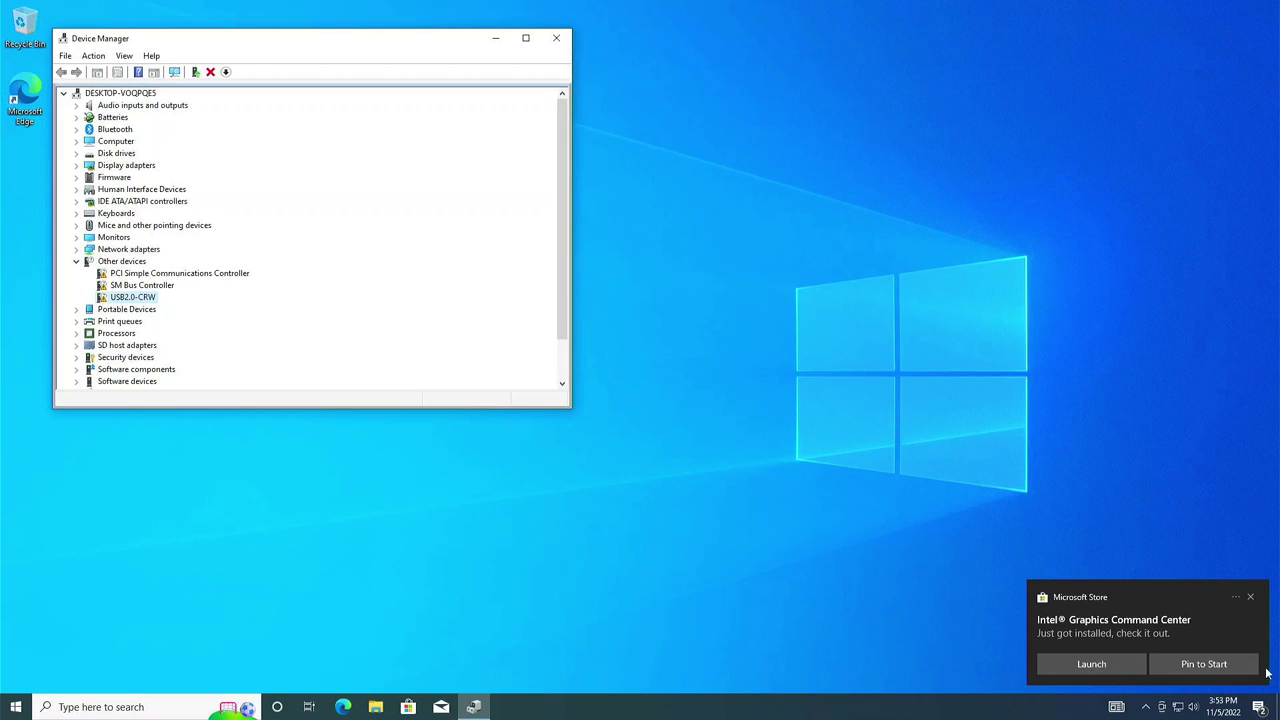
pyautogui.click(171, 191)
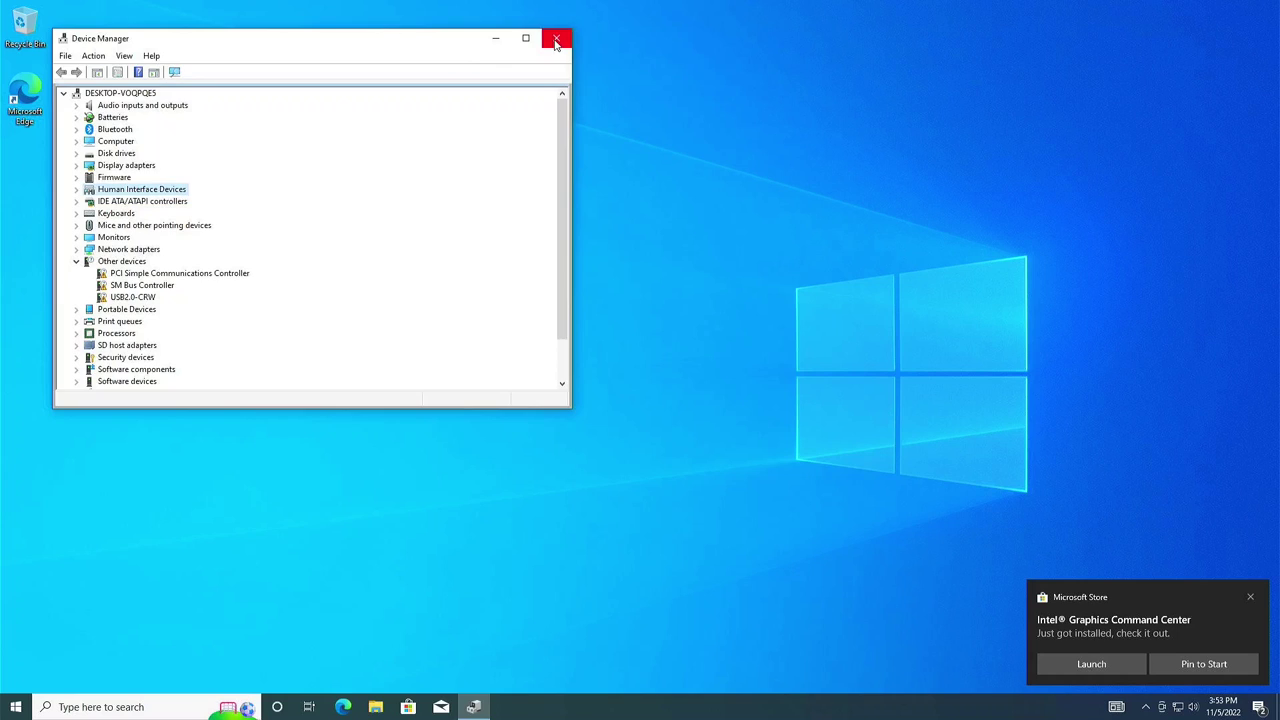